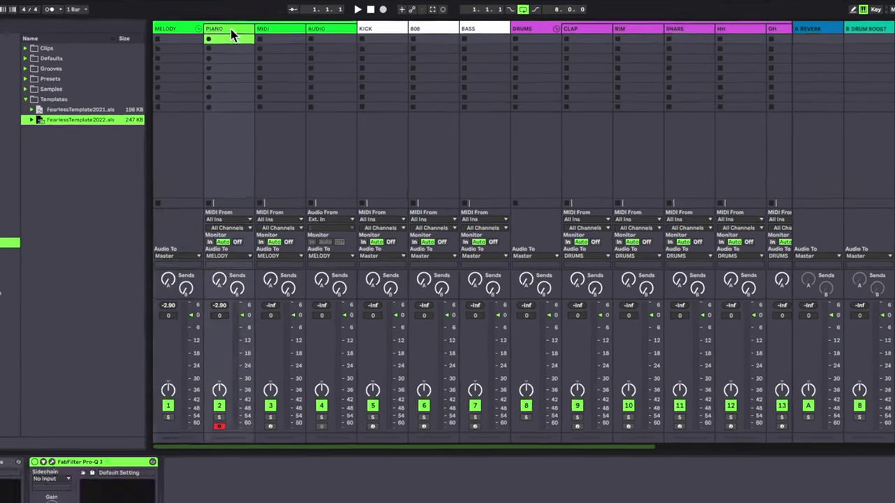
Select the AUDIO, KICK, BASS and DRUMS group tracks in turn
click(349, 34)
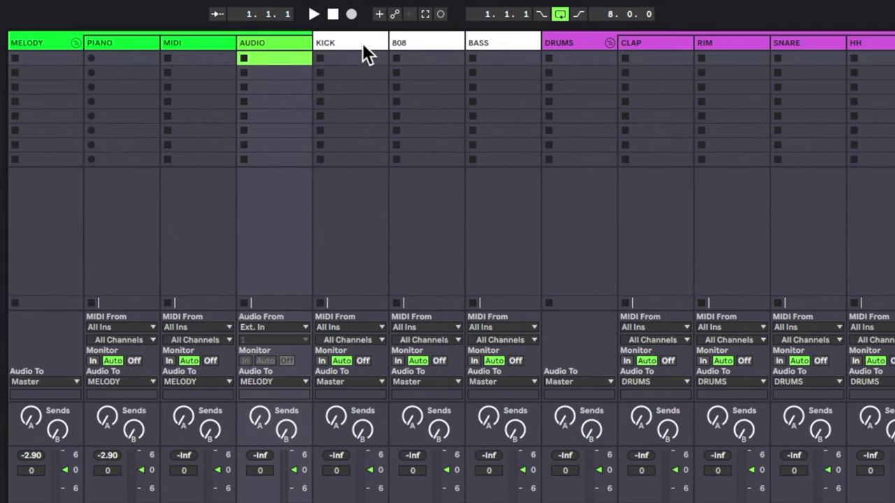
click(362, 44)
click(494, 40)
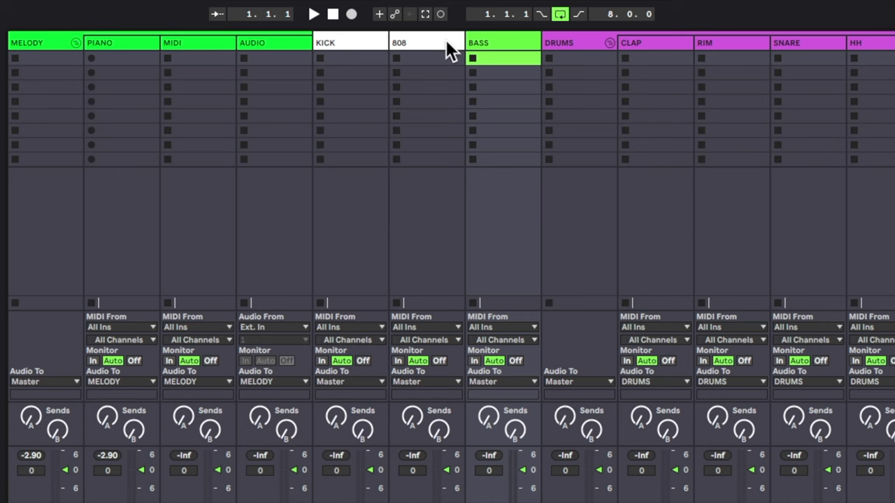
click(580, 44)
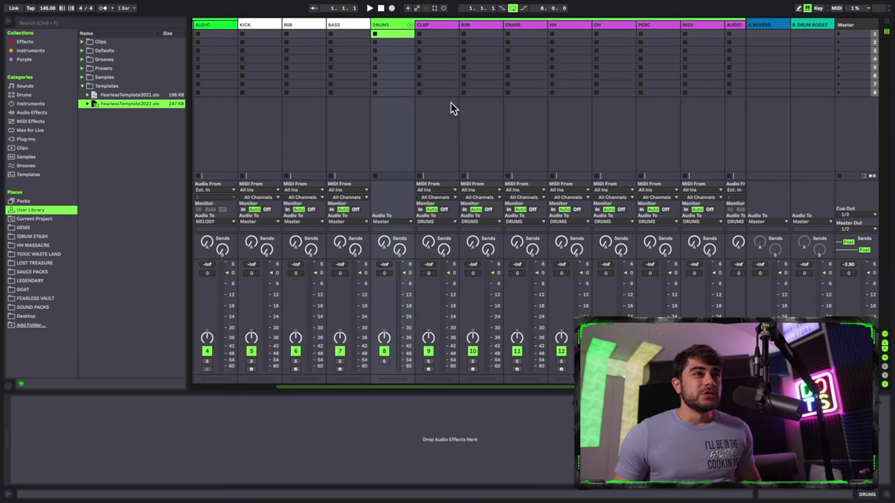
Inspect the CLAP, RIM, SNARE and HH device chains, then step back to CLAP
click(428, 28)
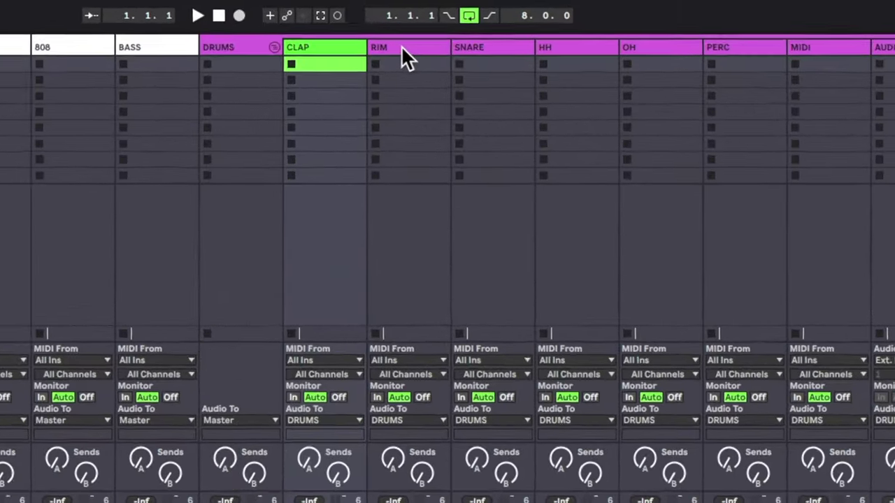
click(401, 47)
click(465, 49)
click(551, 51)
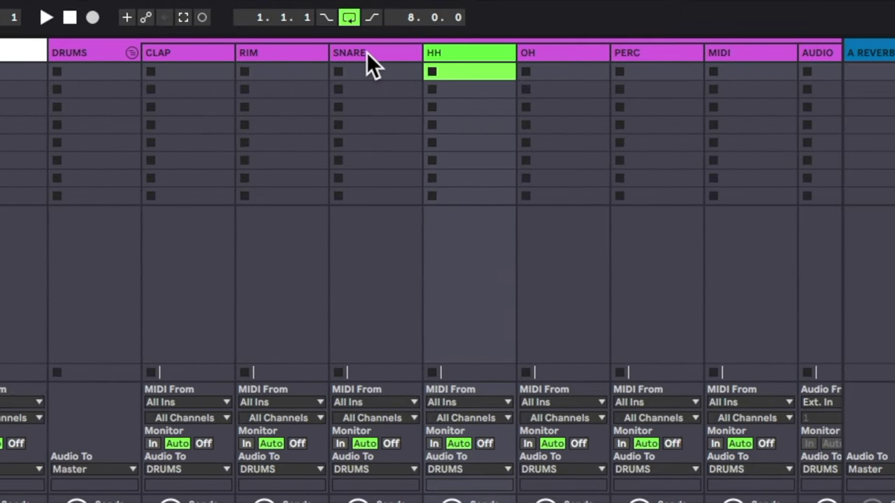
click(366, 54)
click(273, 52)
click(186, 52)
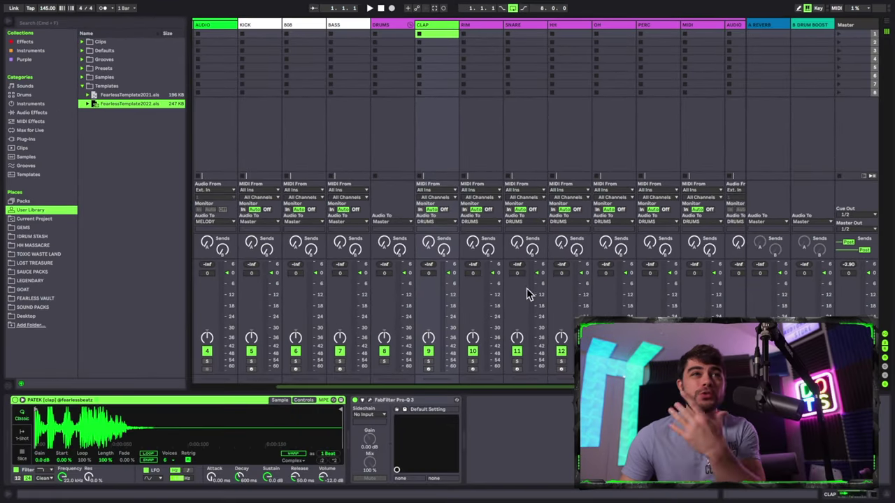
Inspect the BASS and KICK chains, ending on PIANO's Omnisphere and Pro-Q 3
scroll(442, 99, left, 3)
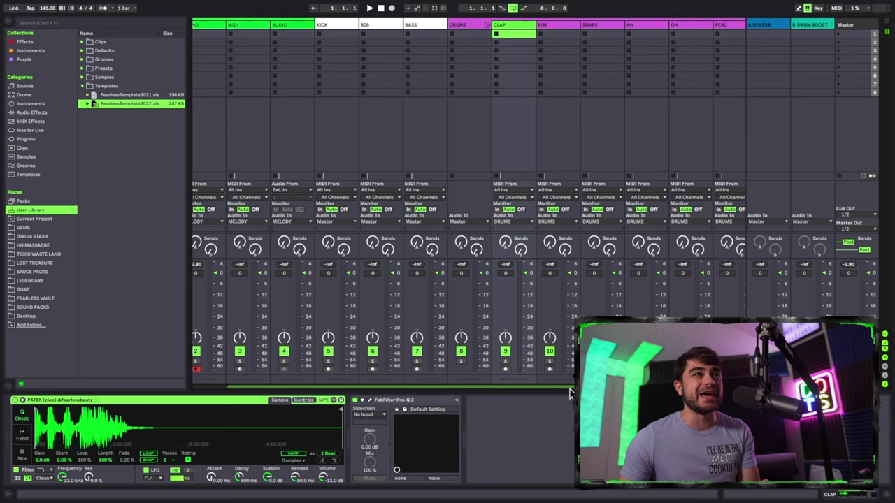
click(411, 29)
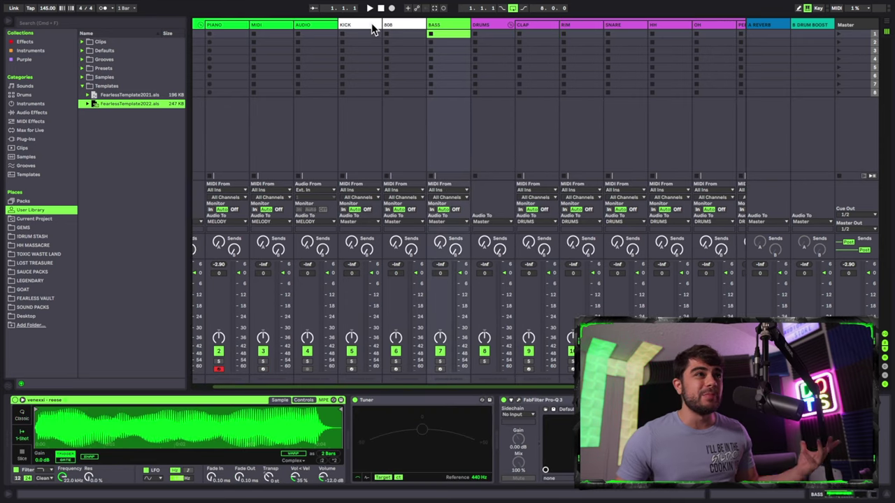
click(355, 53)
scroll(419, 389, left, 2)
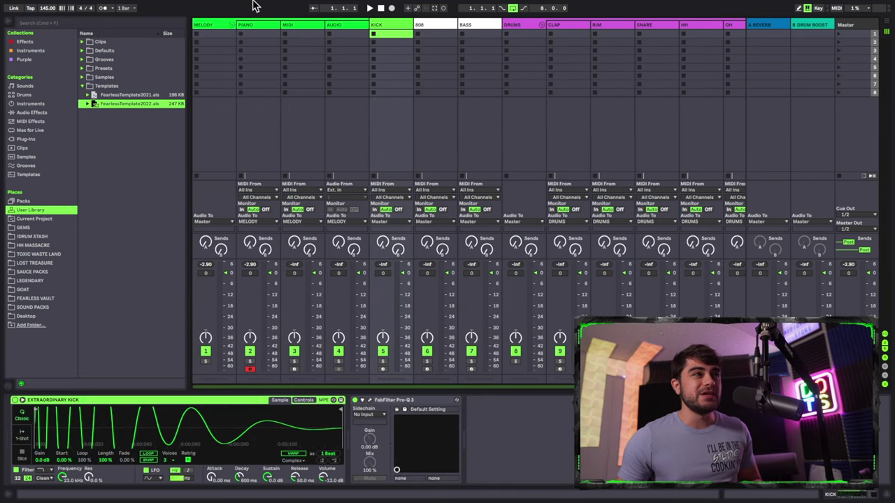
click(245, 28)
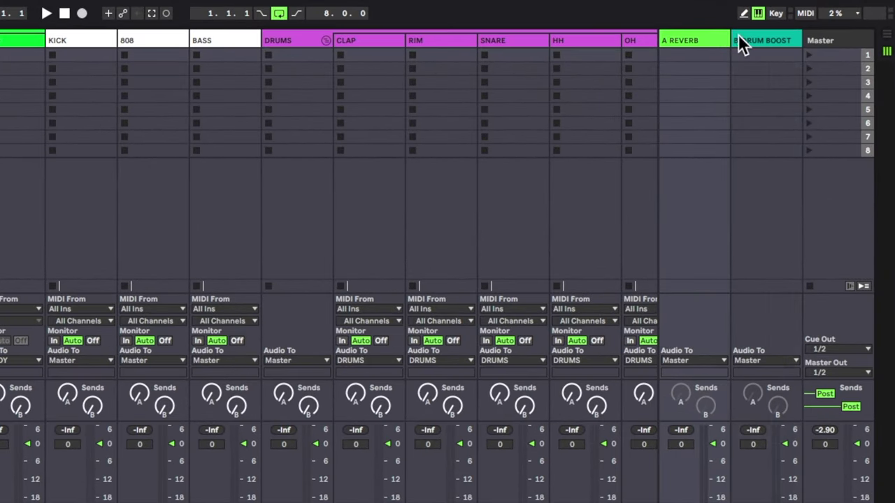
Select the B DRUM BOOST return and view its options without changing anything
click(750, 38)
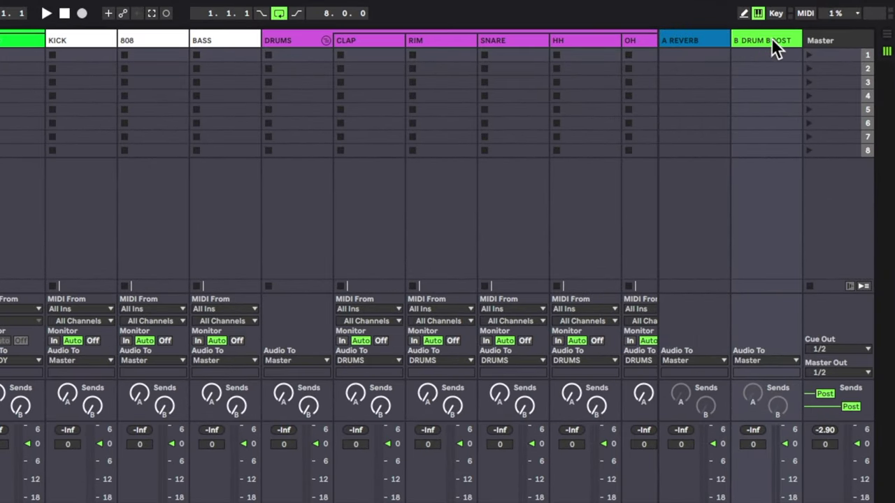
right_click(770, 36)
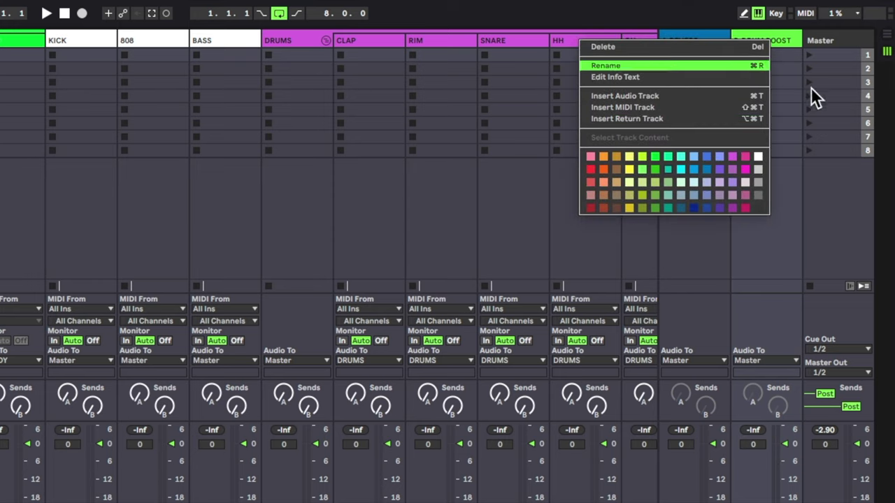
click(790, 33)
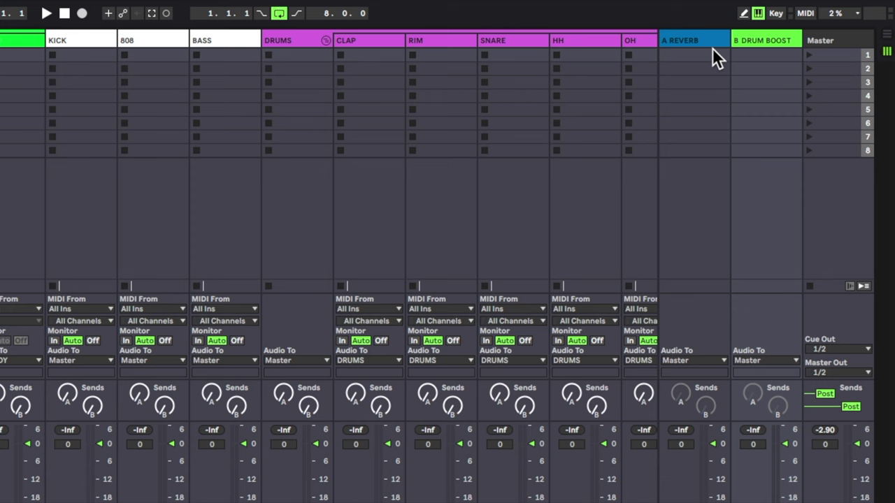
Open A REVERB's ValhallaRoom editor and raise the AUDIO track's Send A to -14.3 dB
click(684, 40)
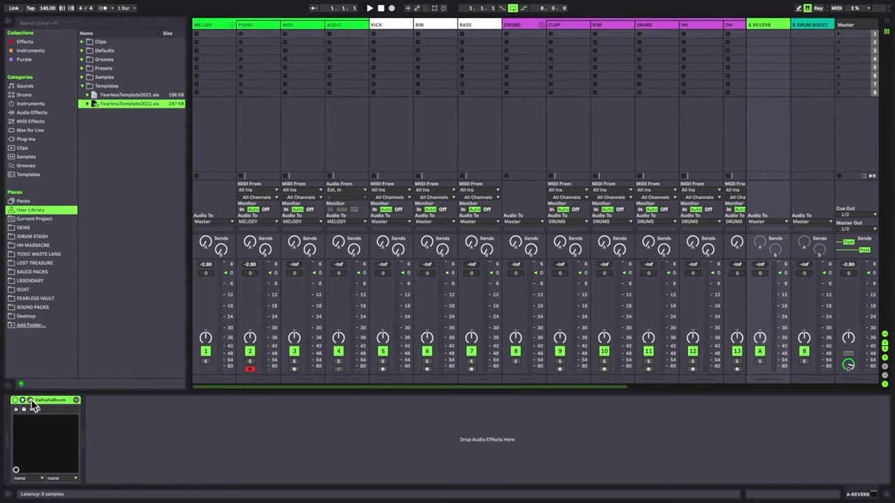
click(31, 403)
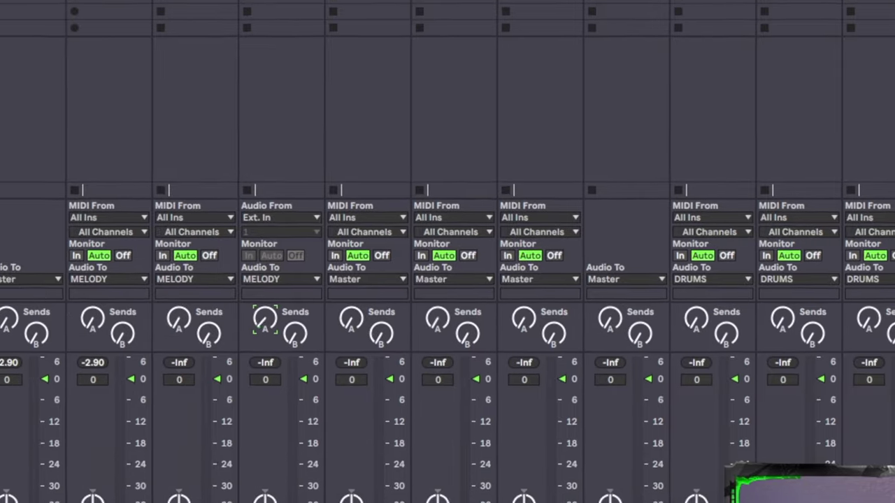
drag(254, 324, 281, 305)
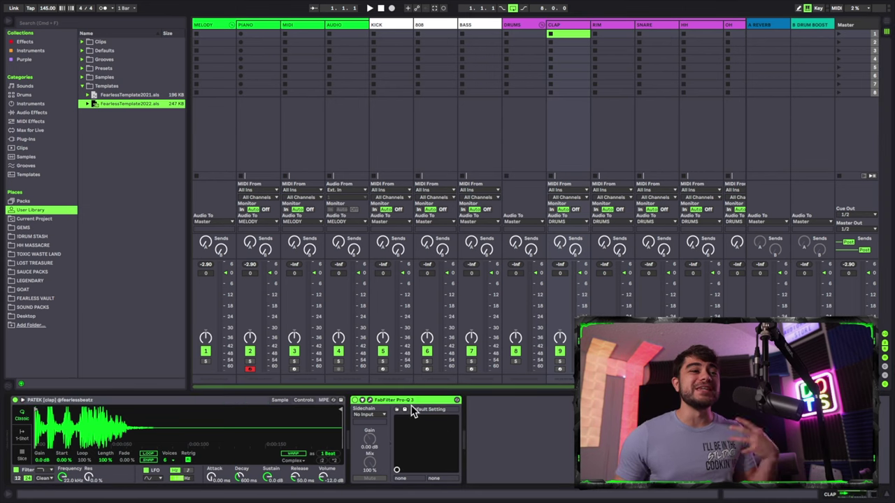
Browse the row-1 drum clips, ending on the MEGA RARE [snare] clip
click(615, 34)
click(657, 32)
click(699, 32)
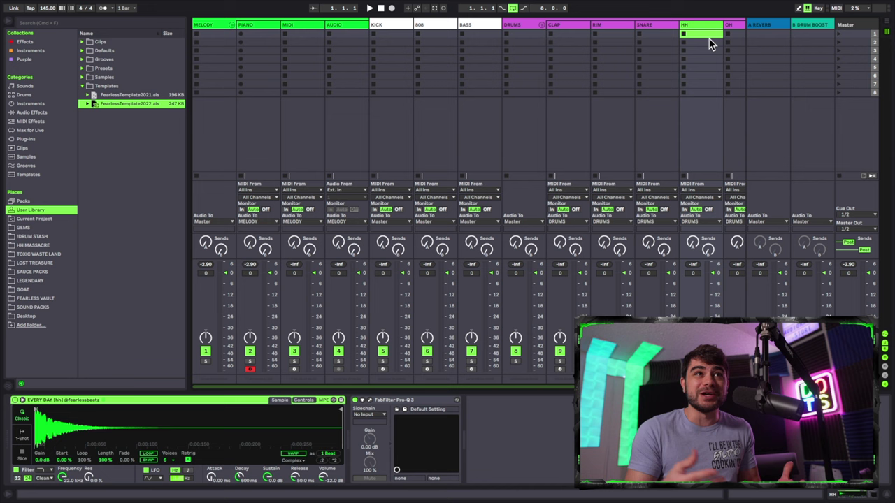
click(574, 31)
click(607, 31)
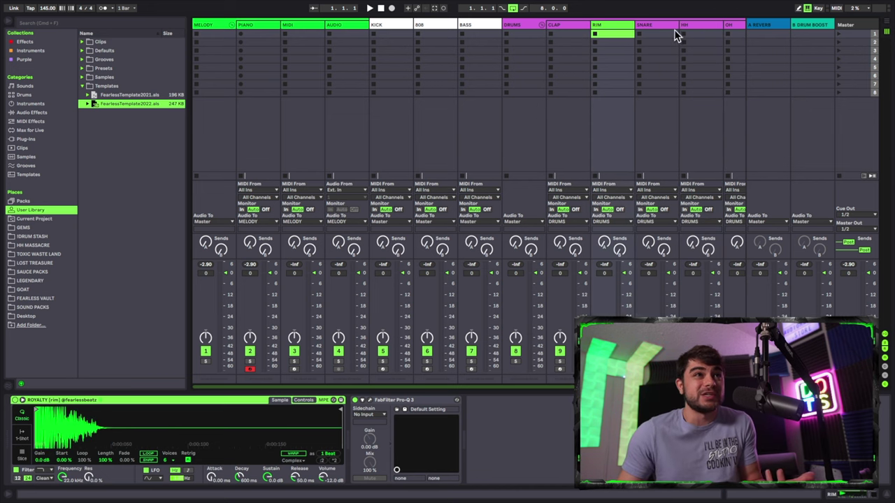
click(660, 31)
Set the SNARE Pro-Q 3 low cut to about 119 Hz, then close the EQ window
click(668, 26)
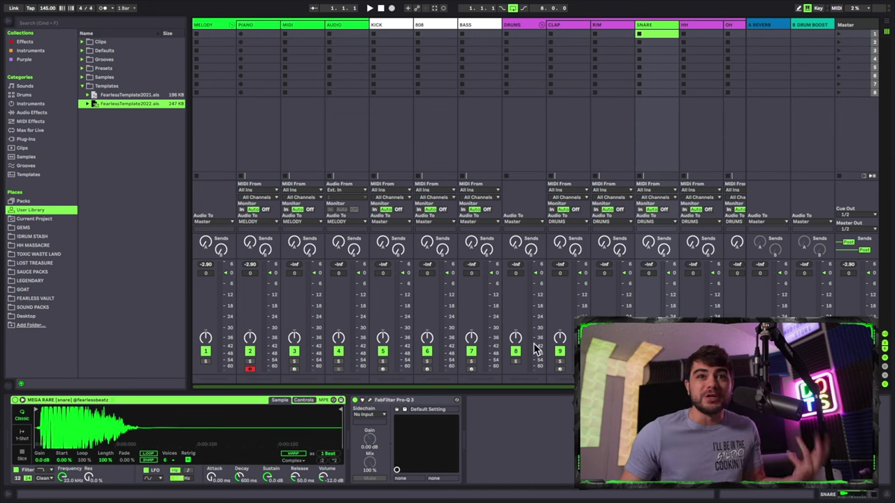
click(380, 401)
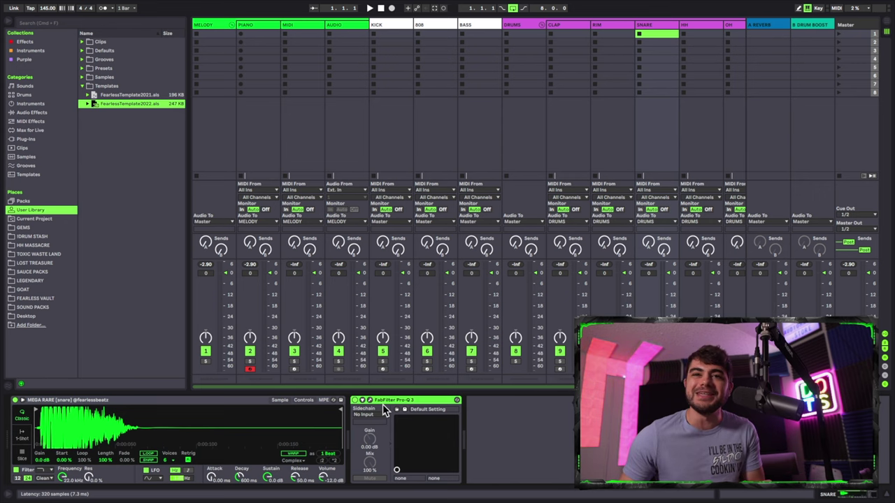
click(397, 409)
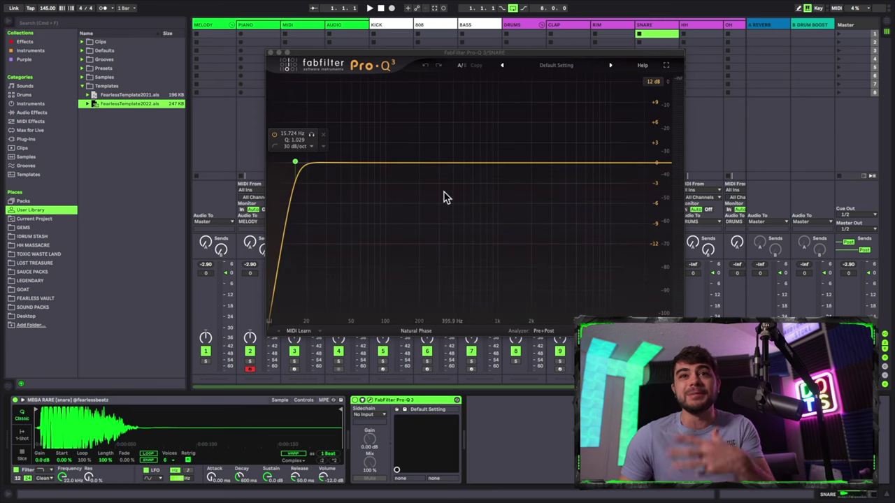
drag(297, 165, 402, 168)
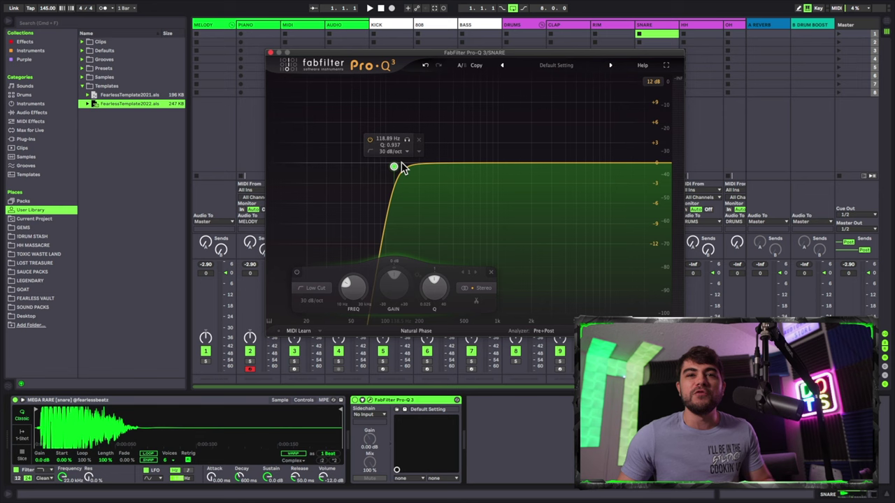
click(272, 53)
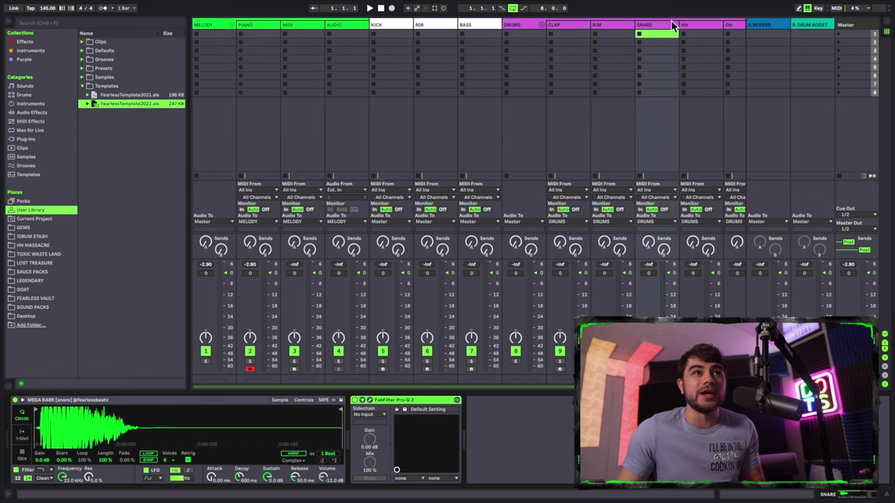
Check the instruments on the OH, KICK, 808, BASS and PIANO tracks
click(735, 34)
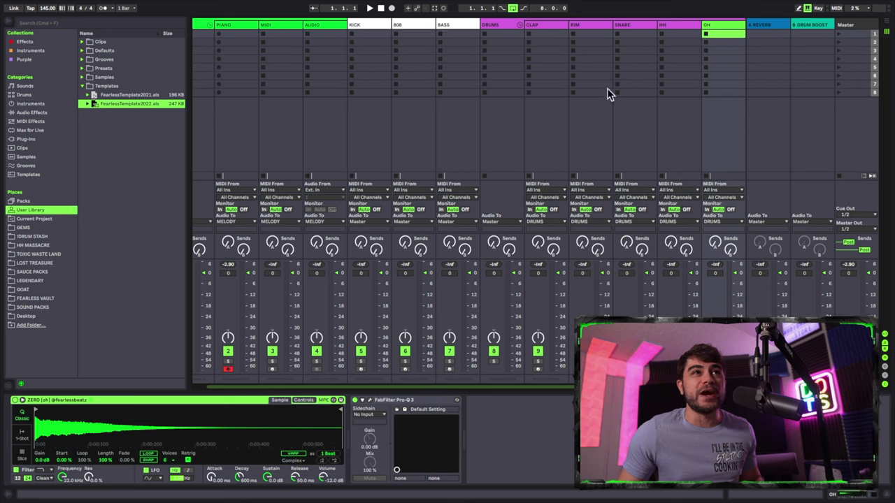
click(368, 31)
click(409, 31)
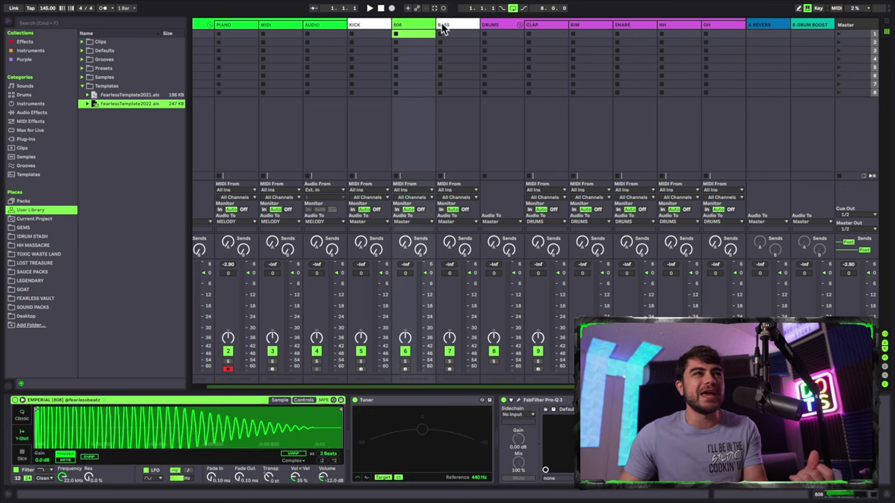
click(446, 29)
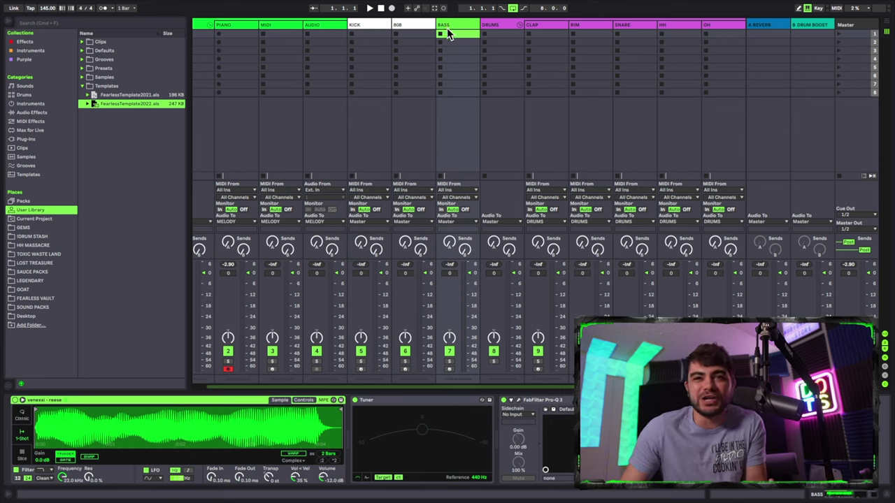
click(237, 29)
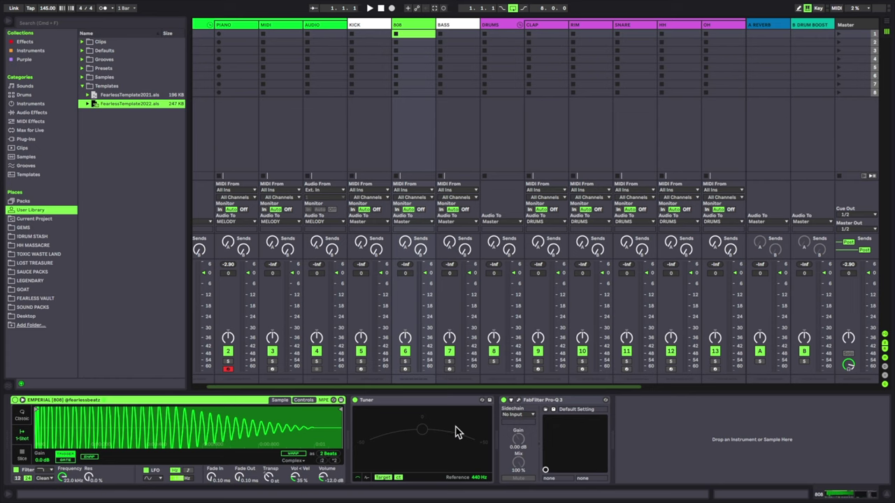
Arm the BASS track with its reese sampler and Tuner, toggling Simpler's Controls and Sample views
click(378, 407)
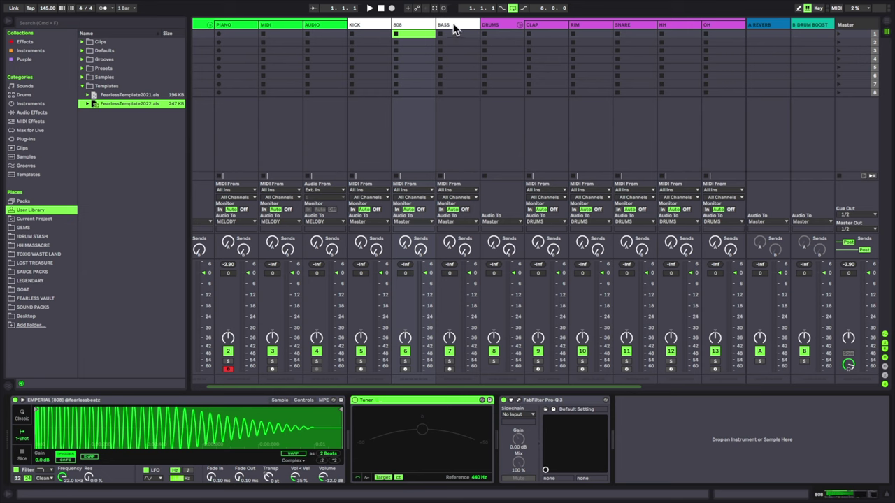
click(451, 33)
click(397, 404)
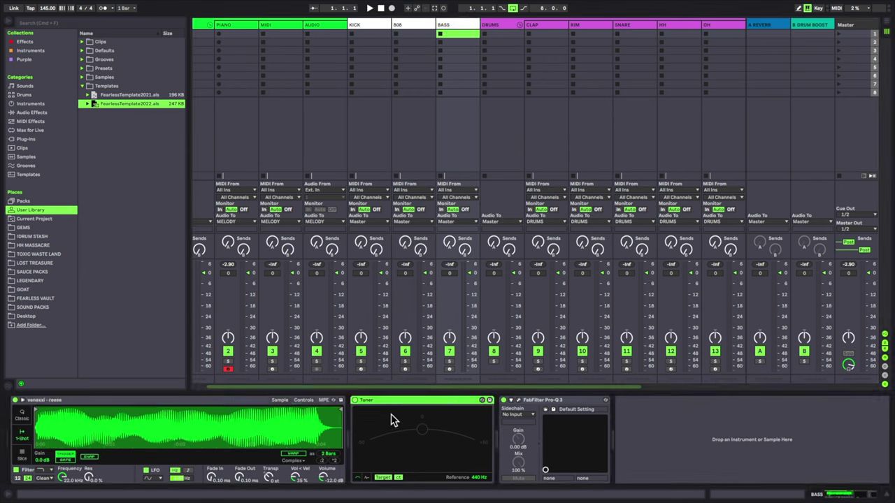
click(449, 370)
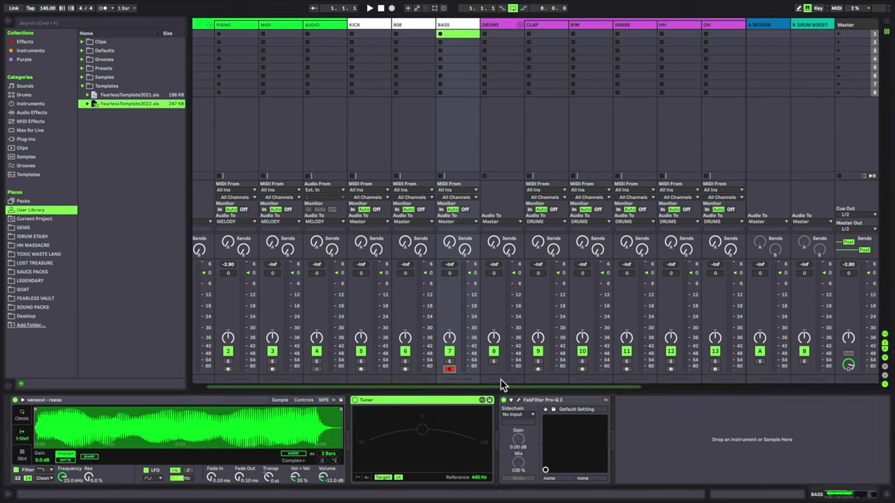
click(303, 400)
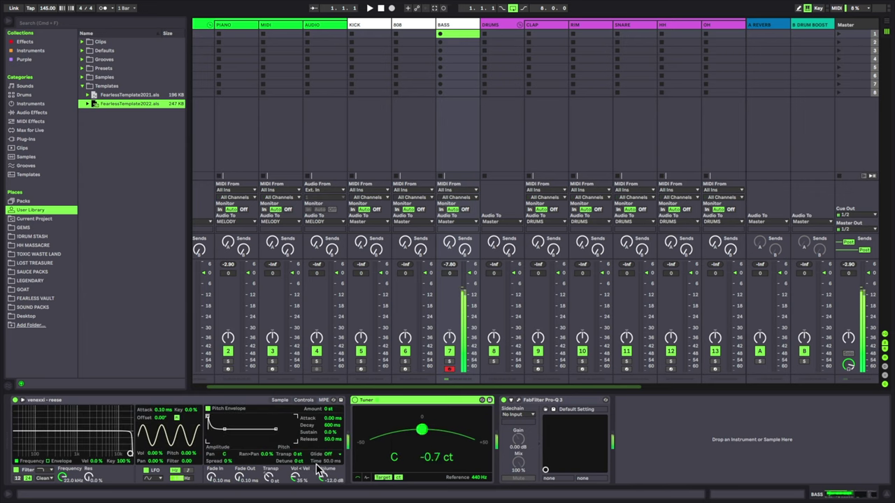
click(280, 401)
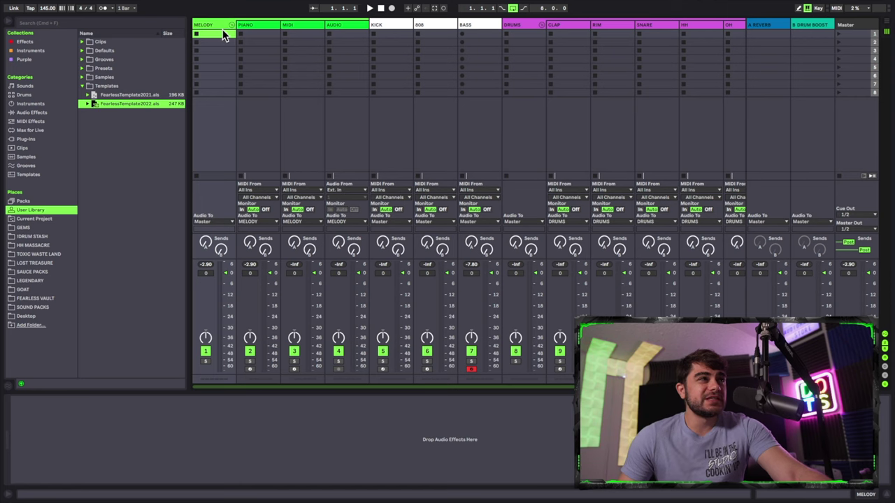
Select the melody group's MIDI and AUDIO tracks, briefly opening and closing AUDIO's Pro-Q 3
click(287, 25)
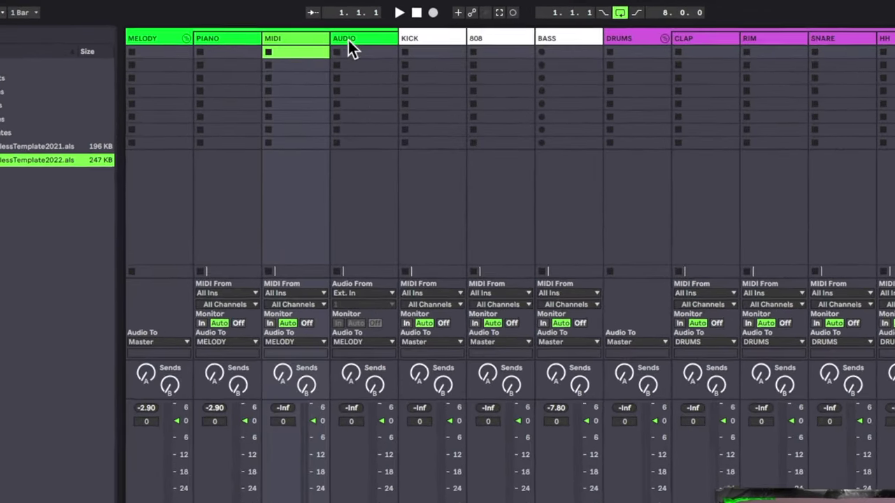
click(338, 24)
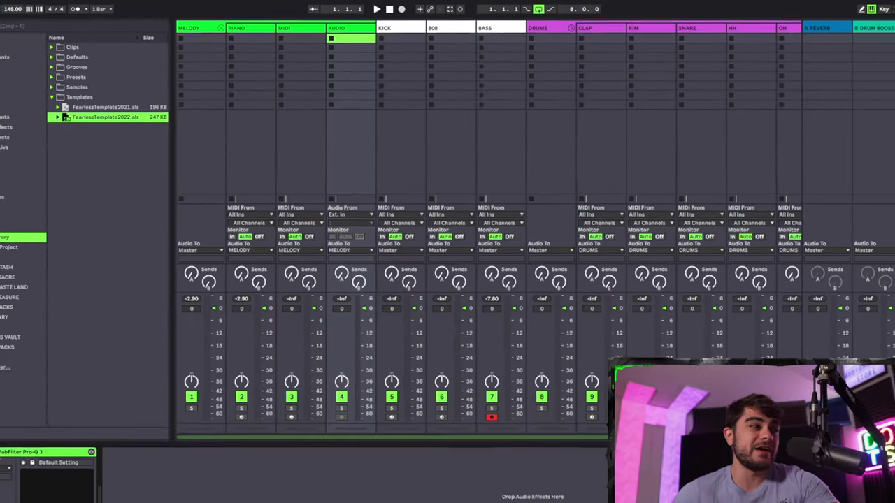
click(0, 502)
click(28, 401)
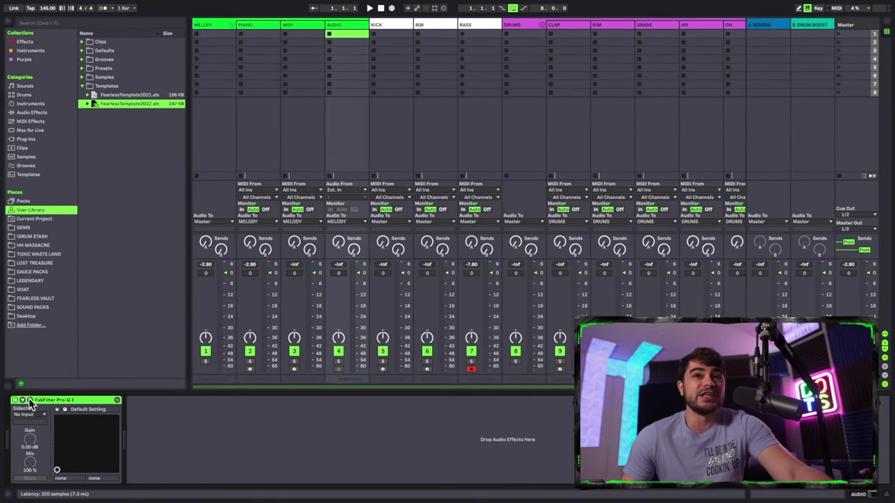
Duplicate the melody group's MIDI track once
click(297, 28)
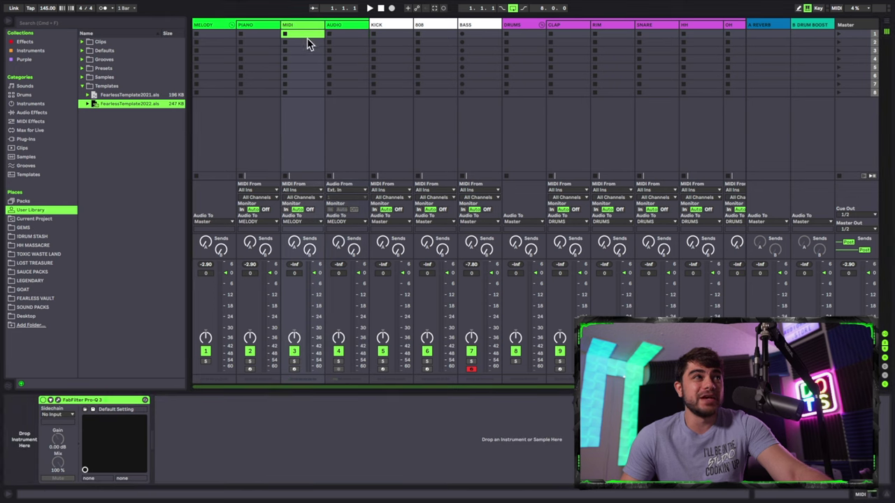
key(ctrl+d)
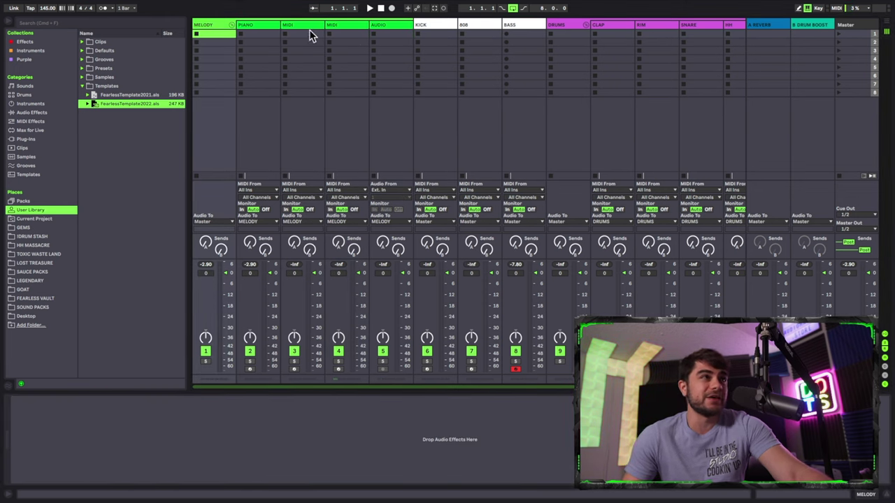
click(309, 31)
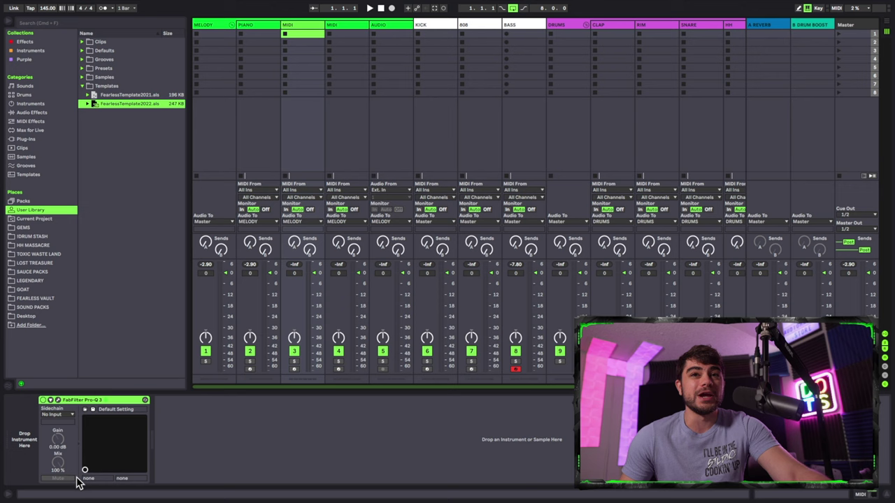
Duplicate the melody group's AUDIO track three times
click(389, 28)
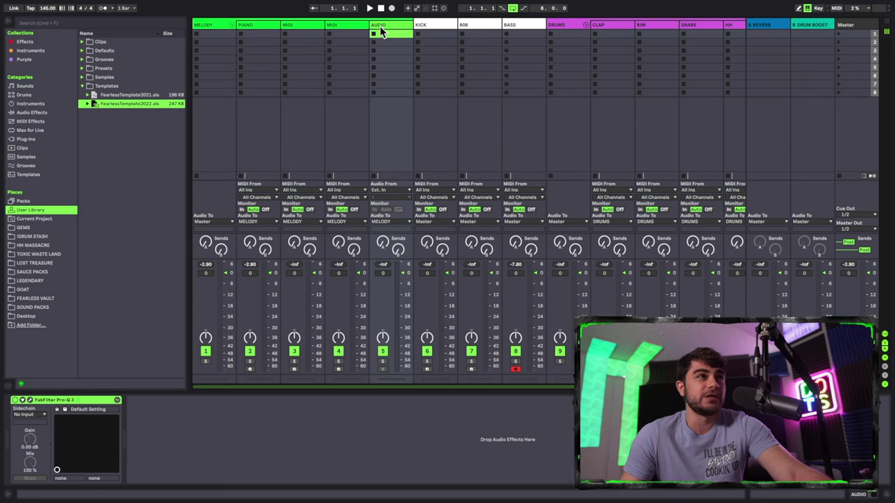
key(super+d)
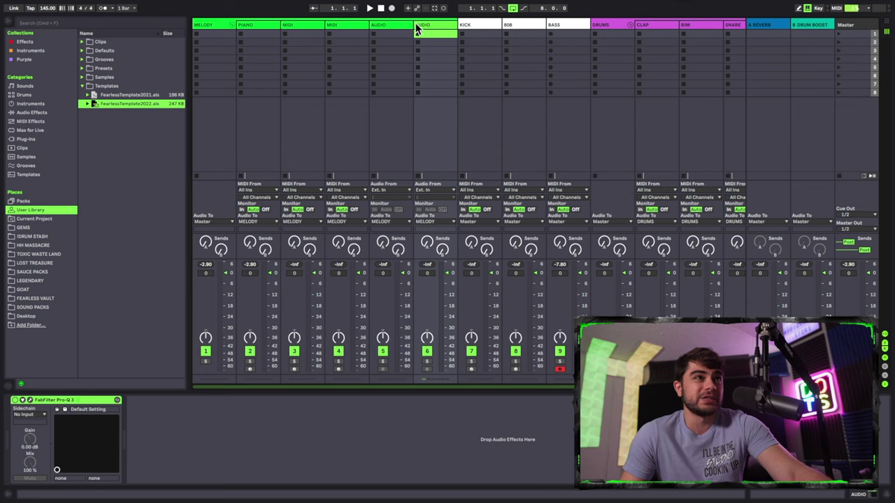
key(super+d)
key(super+d)
key(Left)
key(Left)
key(Left)
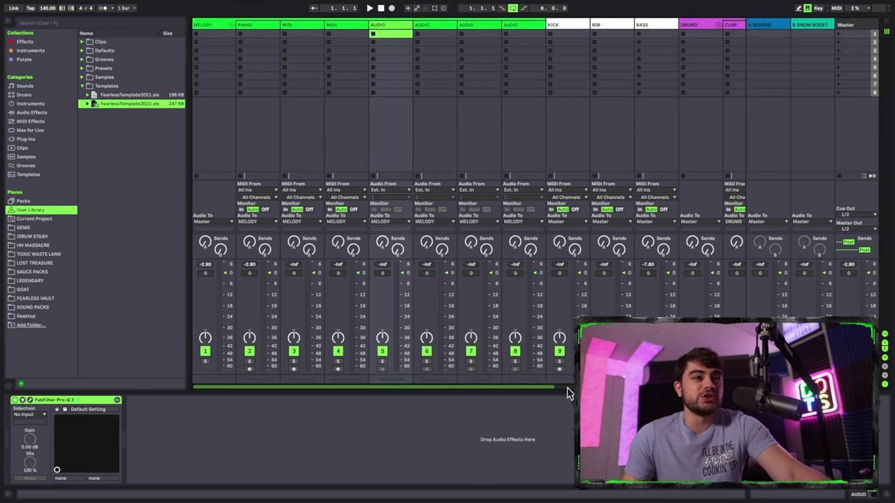
scroll(569, 390, right, 8)
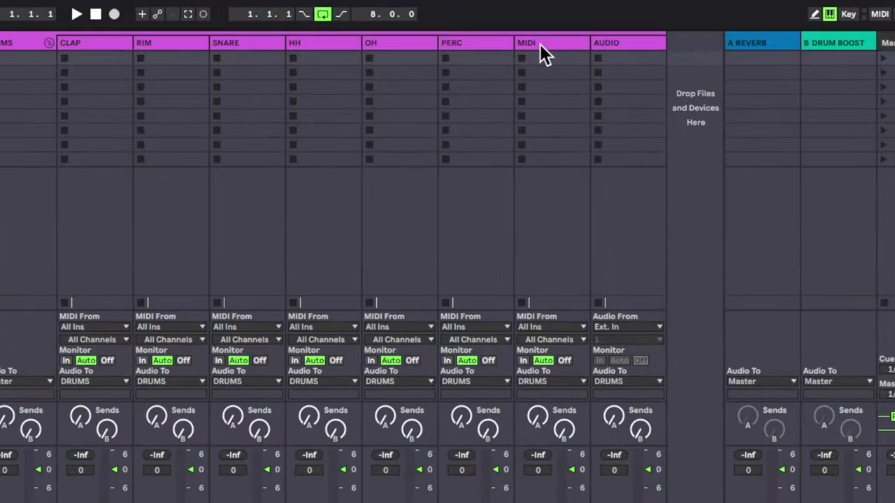
click(641, 25)
click(604, 51)
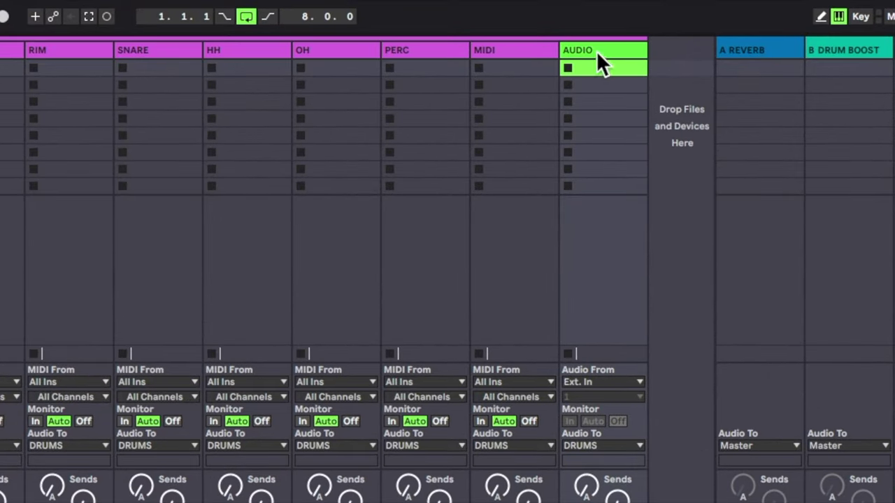
click(532, 48)
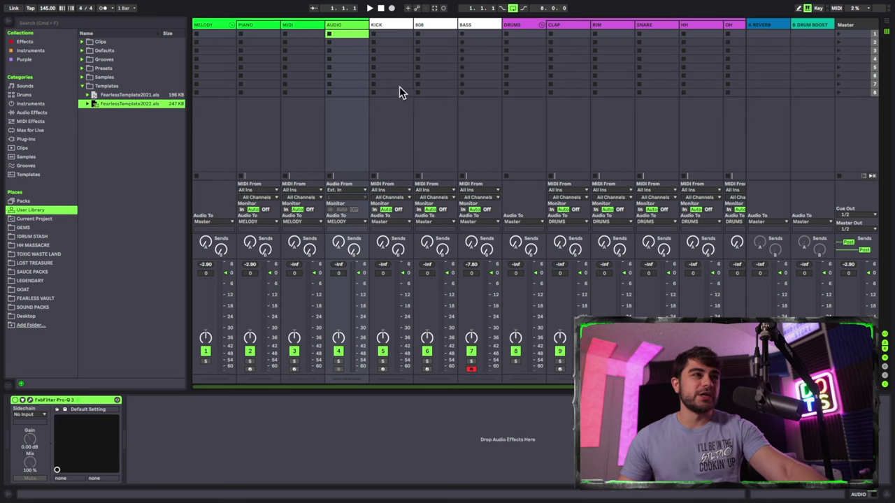
In Arrangement View, drag the loop brace to run from bar 1 to bar 9
key(Tab)
drag(205, 34, 205, 41)
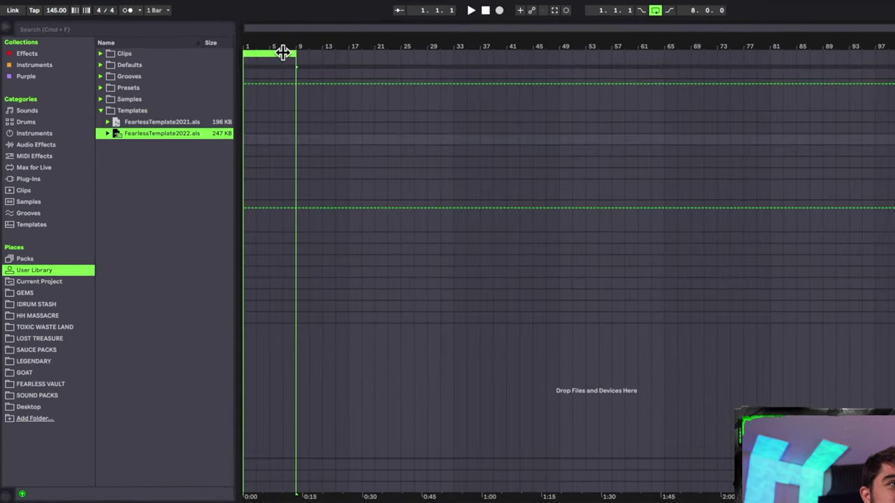
click(351, 65)
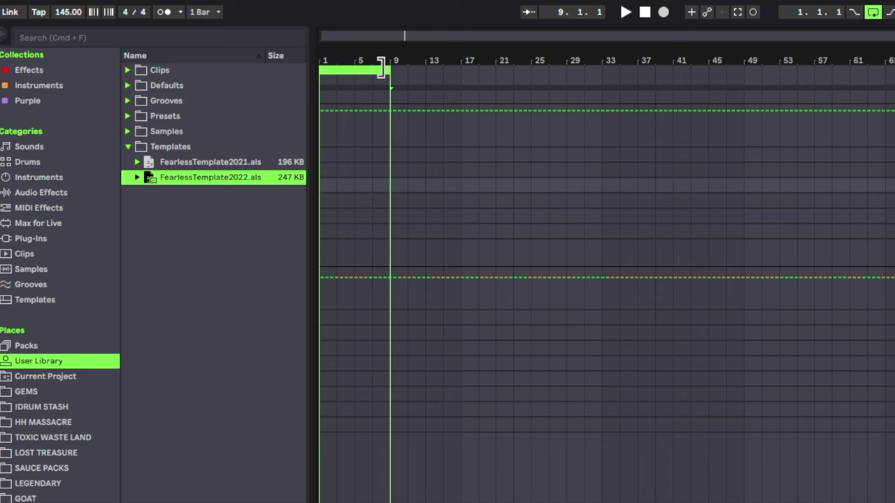
mouse_move(381, 66)
mouse_down()
mouse_move(350, 67)
mouse_move(378, 65)
mouse_up()
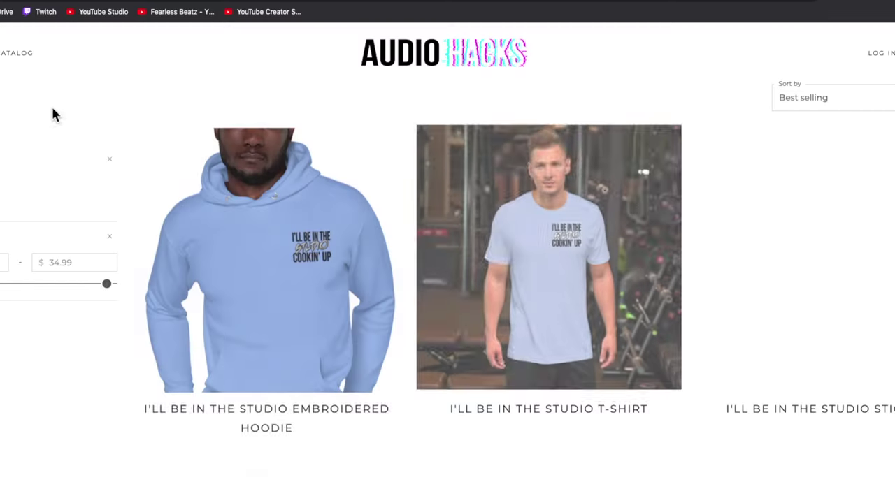
Open the I'll Be in the Studio T-shirt product page
mouse_move(545, 286)
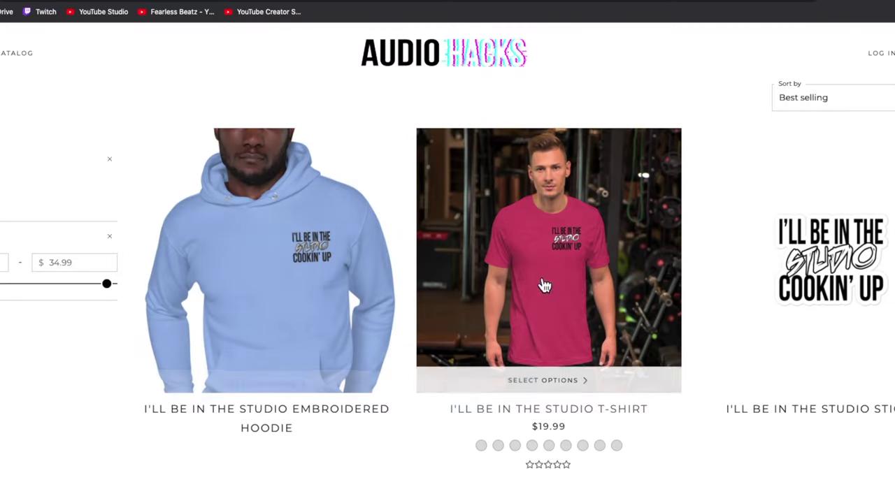
scroll(767, 300, down, 5)
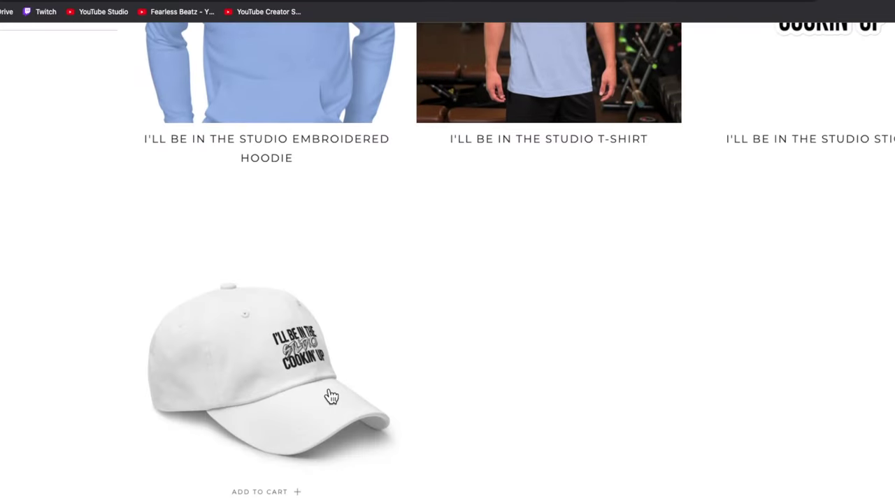
scroll(452, 376, up, 5)
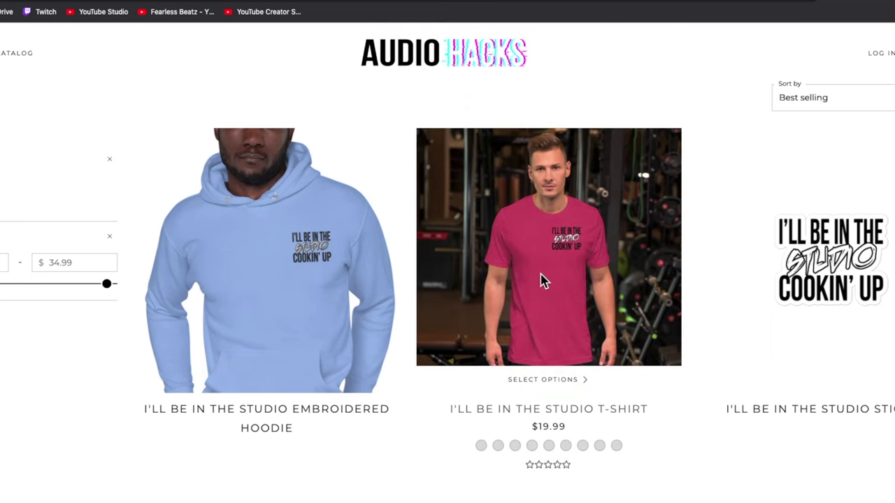
click(541, 276)
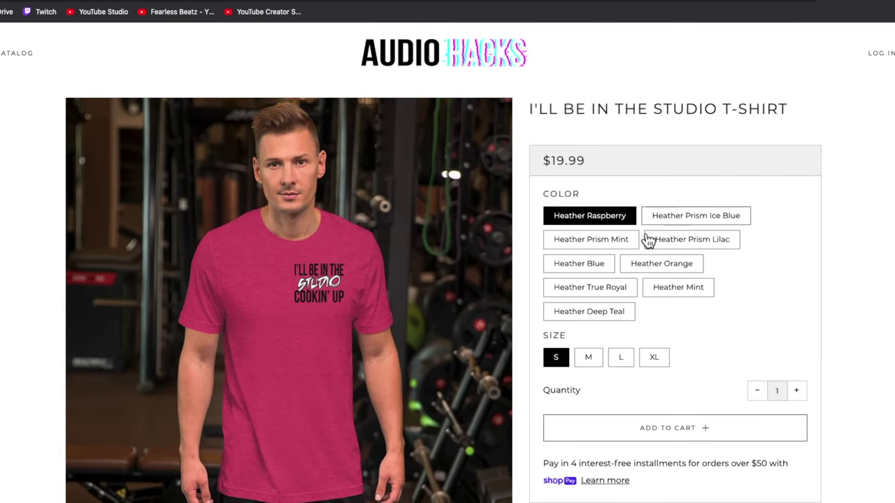
Preview the shirt in Prism Ice Blue, Mint, Lilac, Blue and Orange, ending on Heather True Royal
click(657, 219)
click(615, 241)
click(661, 241)
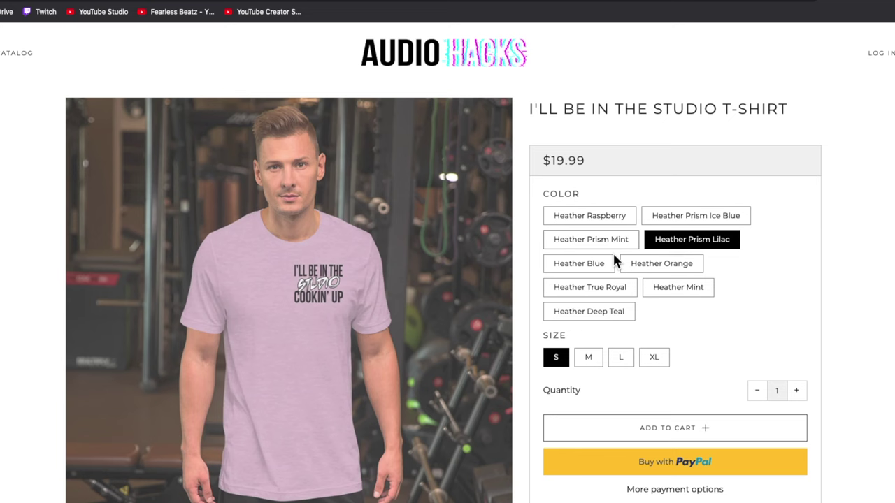
click(609, 263)
click(639, 263)
click(613, 286)
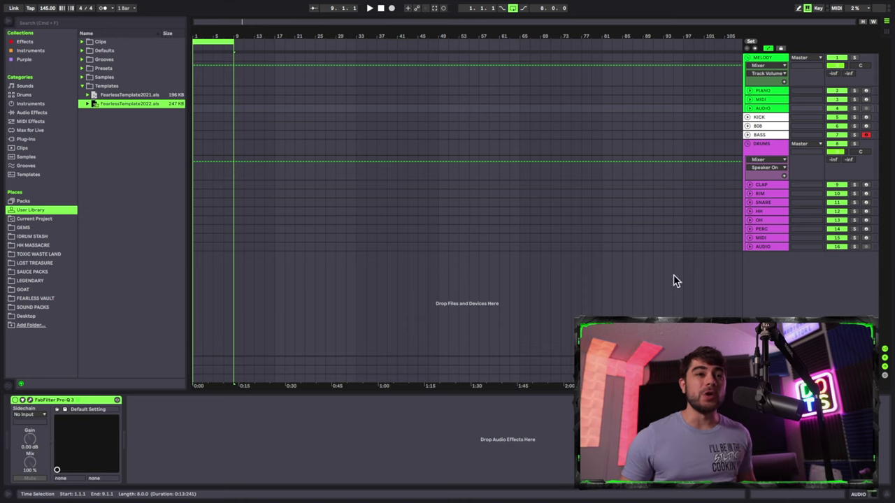
Show the Master track's Utility and Glue Compressor chain, selecting the compressor's Range knob
click(765, 339)
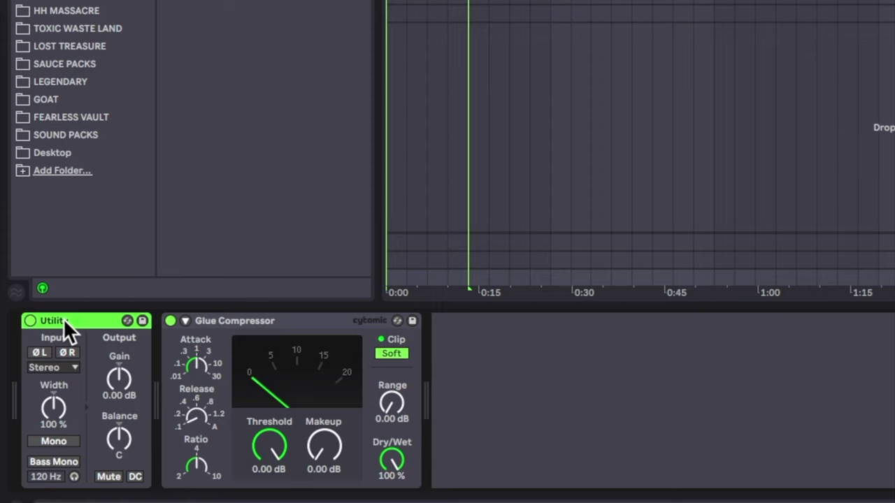
click(277, 320)
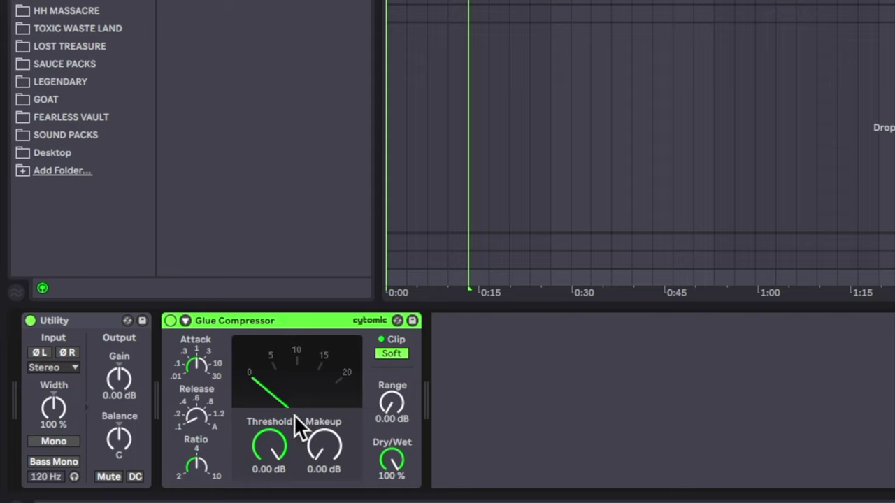
click(378, 416)
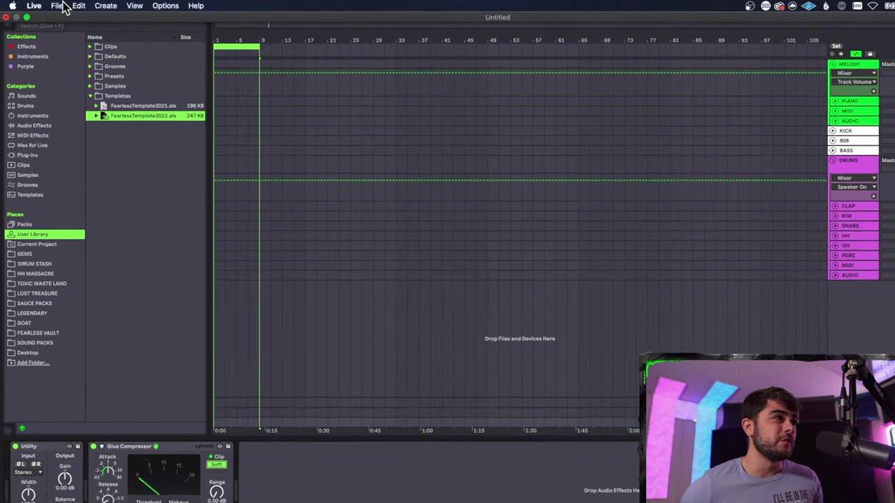
Use Save Live Set As Default Set, overwriting FearlessTemplate2022.als
click(53, 5)
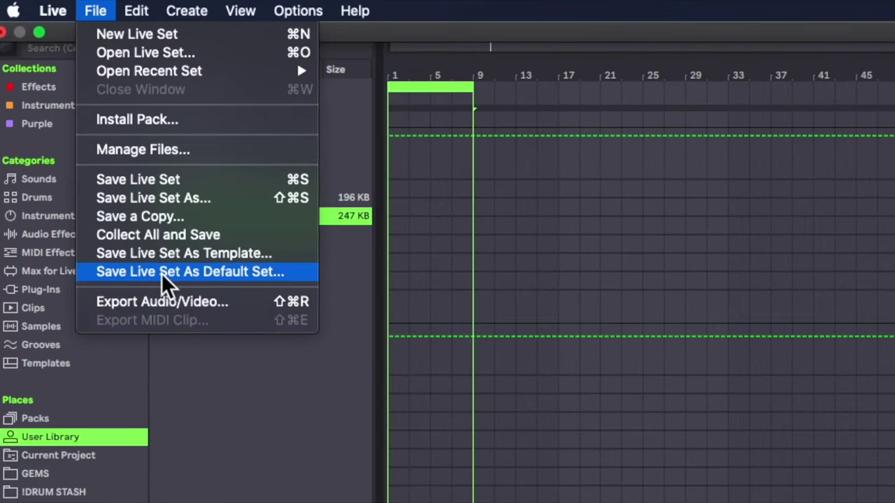
click(160, 272)
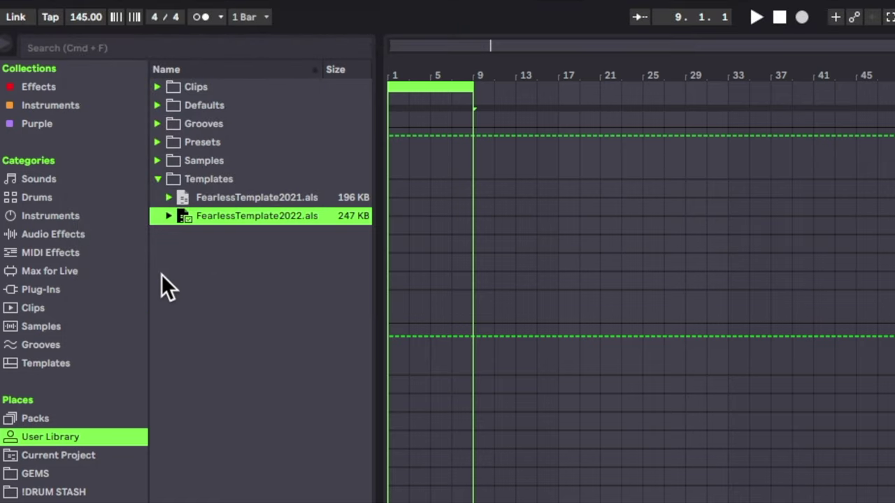
key(super+d)
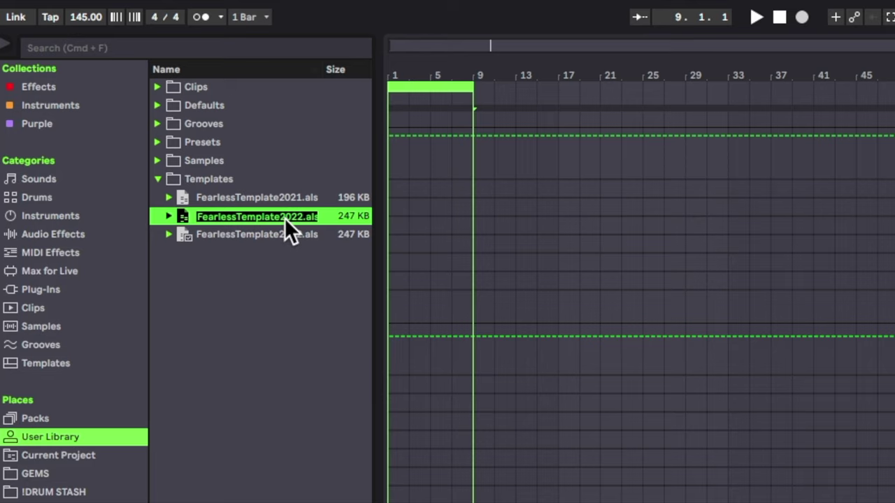
key(Return)
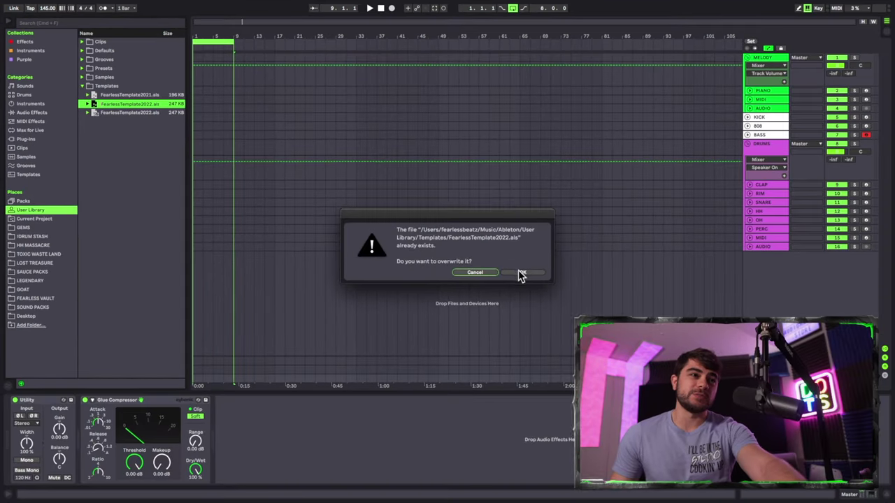
click(520, 273)
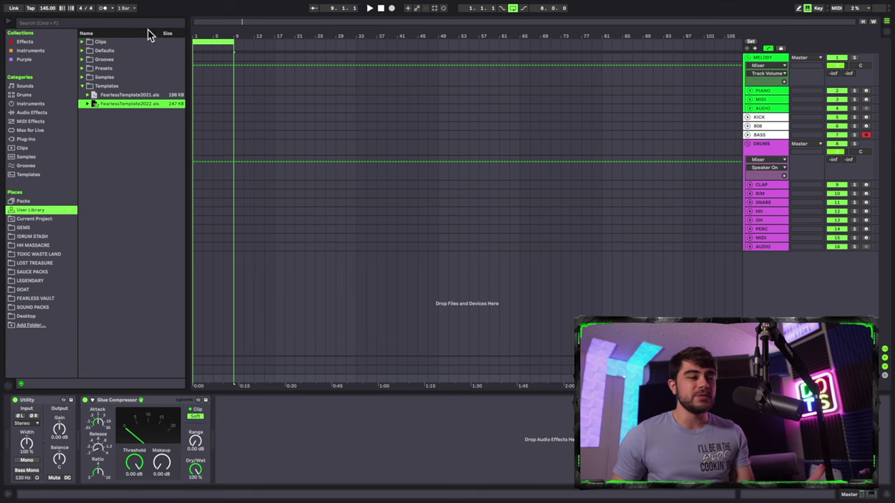
Create a new Live Set from the File menu, discarding the untitled set's changes
click(52, 5)
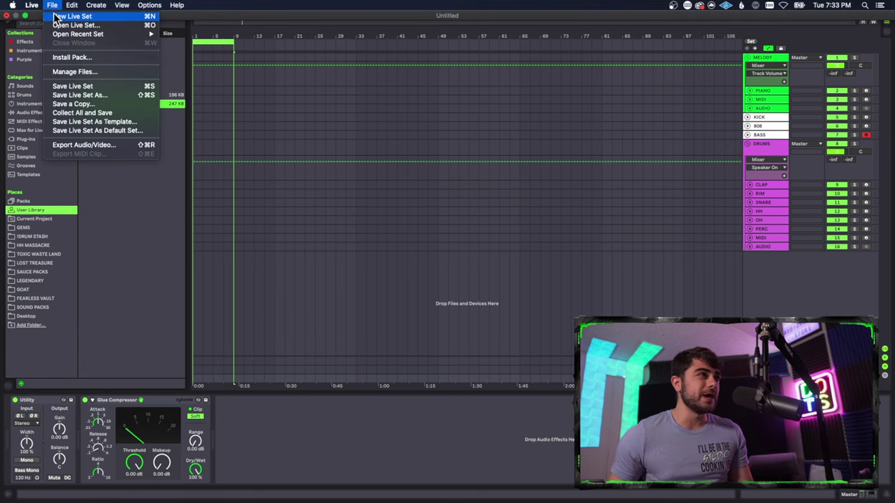
click(58, 18)
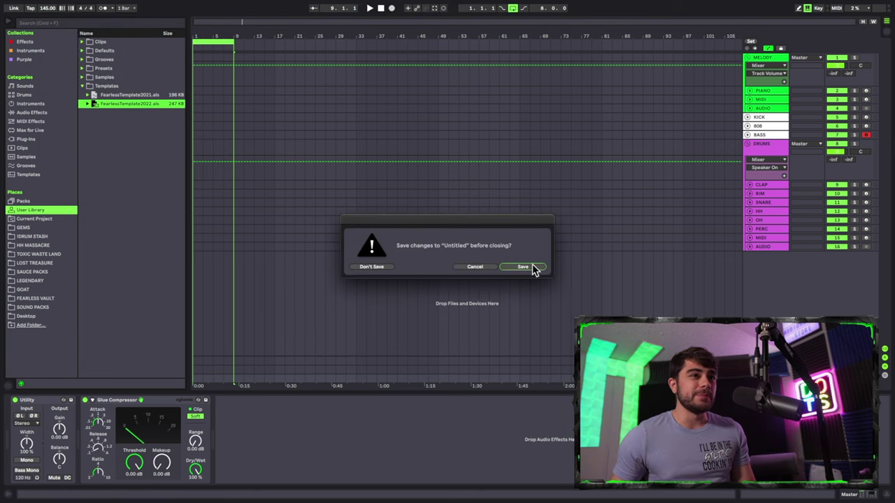
click(374, 266)
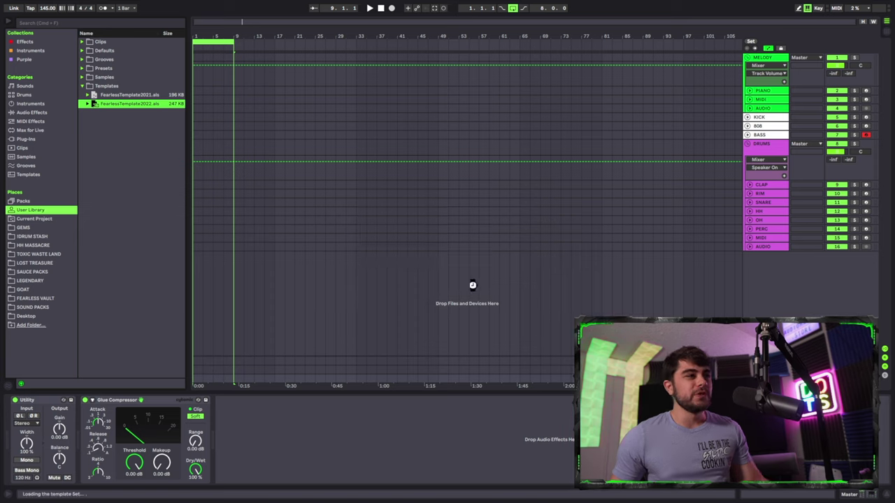